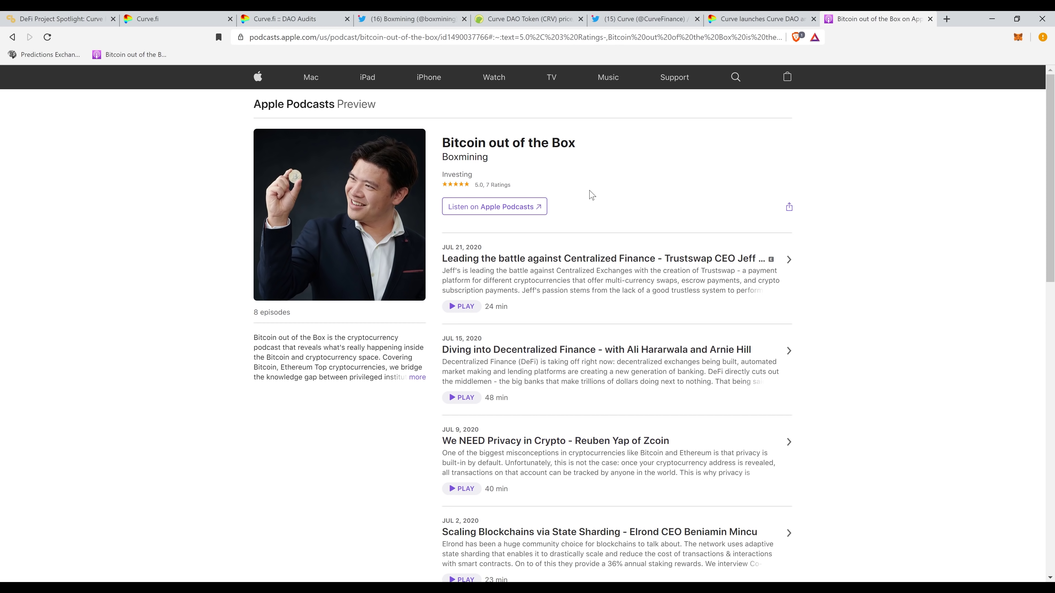
# Scroll down through the episodes of the Bitcoin out of the Box podcast
pyautogui.scroll(-1, 600, 212)
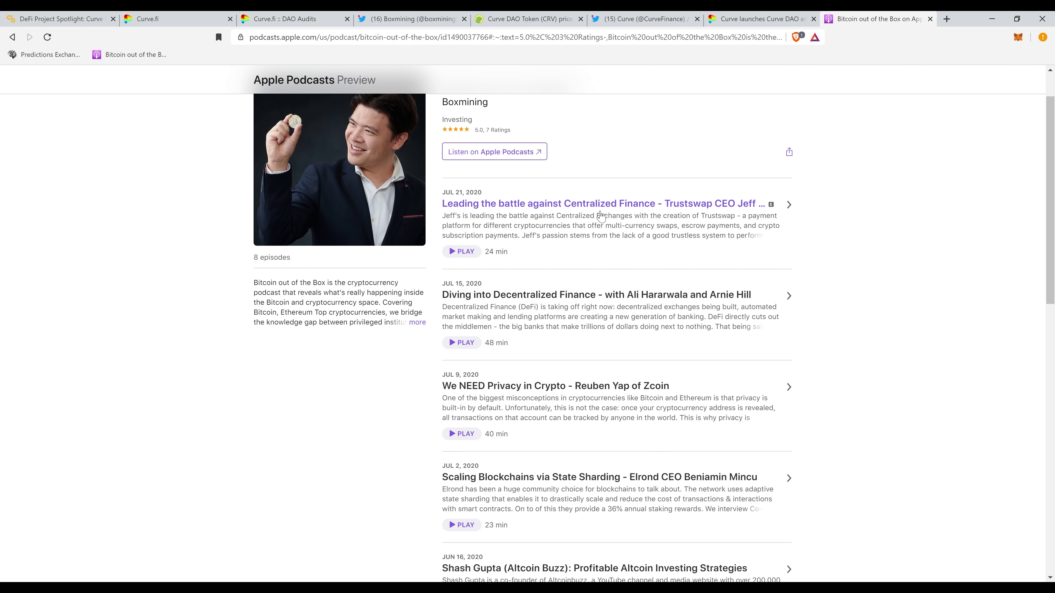
pyautogui.scroll(-1, 607, 210)
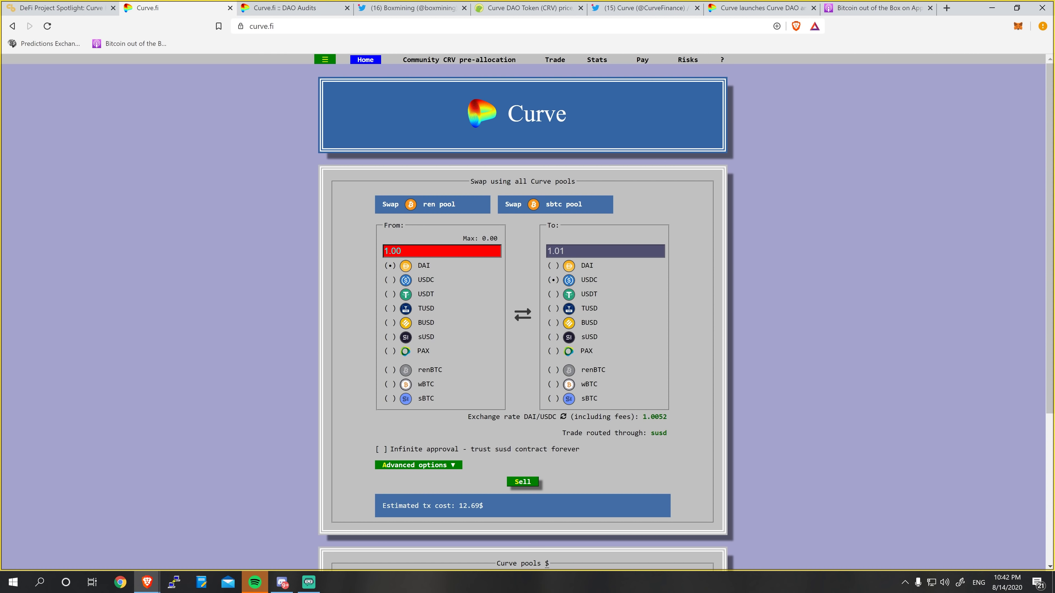
# Select the site address, then open the pool menu listing Compound, PAX, Y, bUSD, sUSD, renBTC and sBTC
pyautogui.click(287, 31)
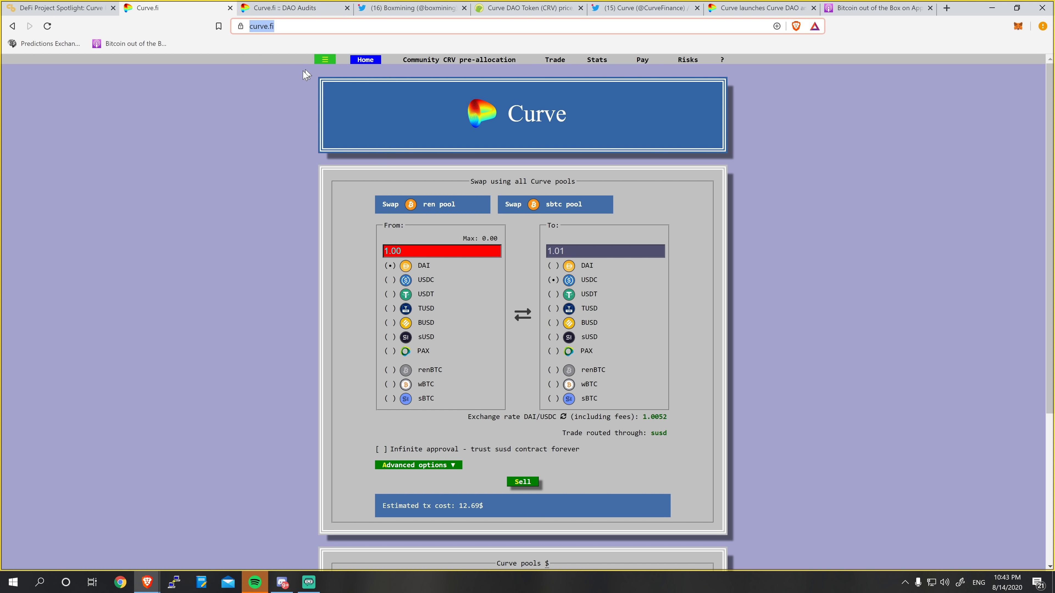
pyautogui.moveTo(325, 60)
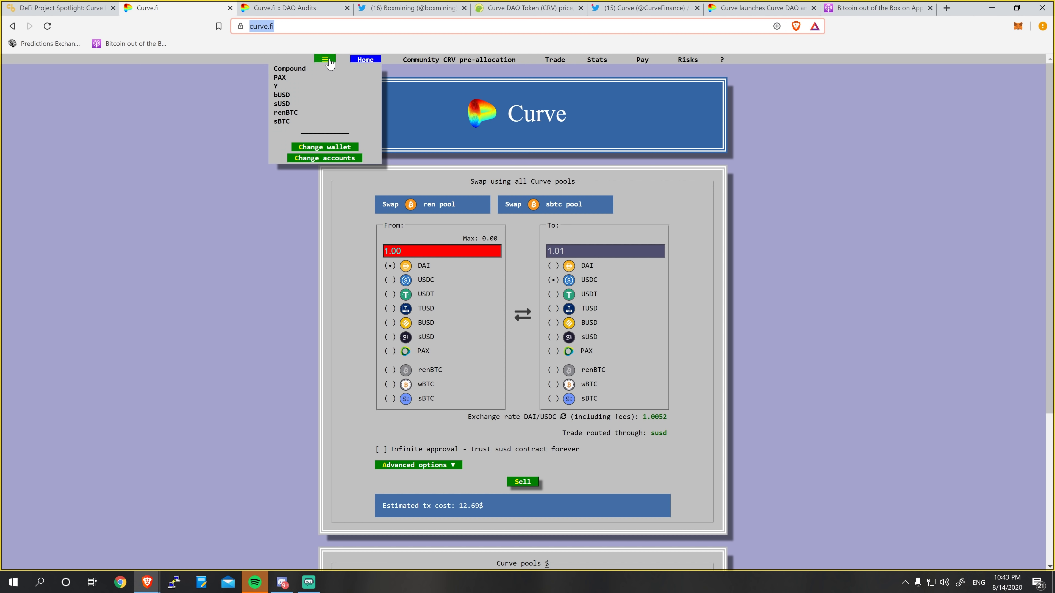
pyautogui.click(313, 86)
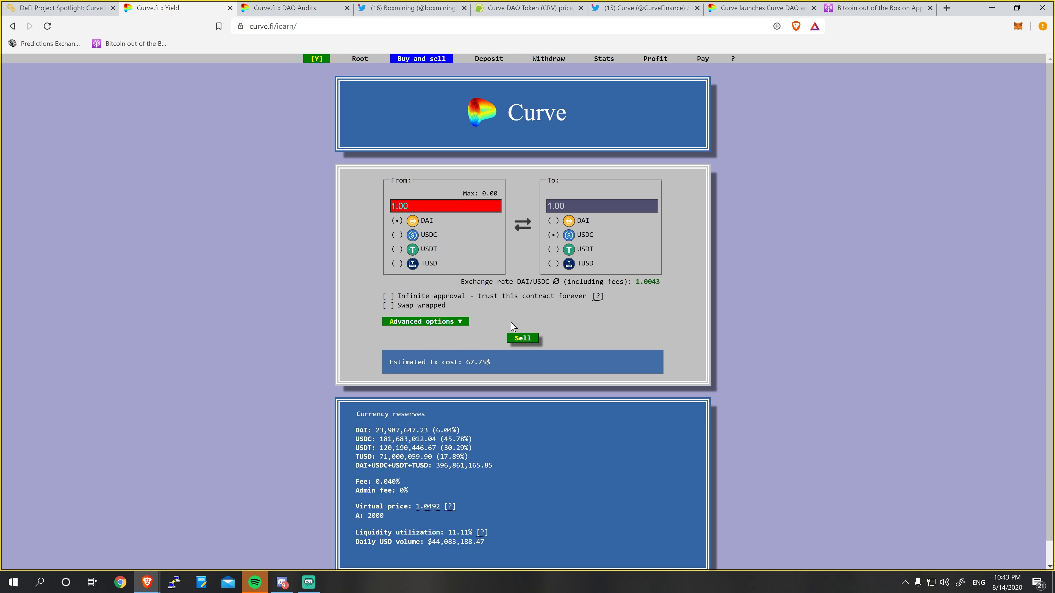
# Open the list of Y pool pages to reach the Y pool deposit form
pyautogui.click(318, 60)
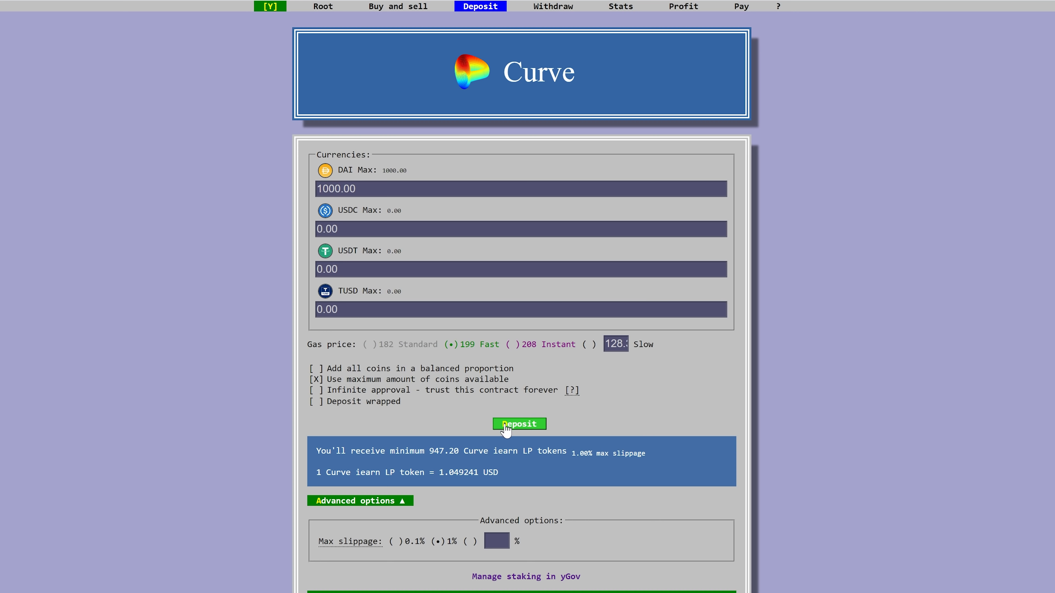
# Scroll over the Y pool deposit of 1000.00 DAI to review its 1% max slippage setting
pyautogui.scroll(-5, 449, 491)
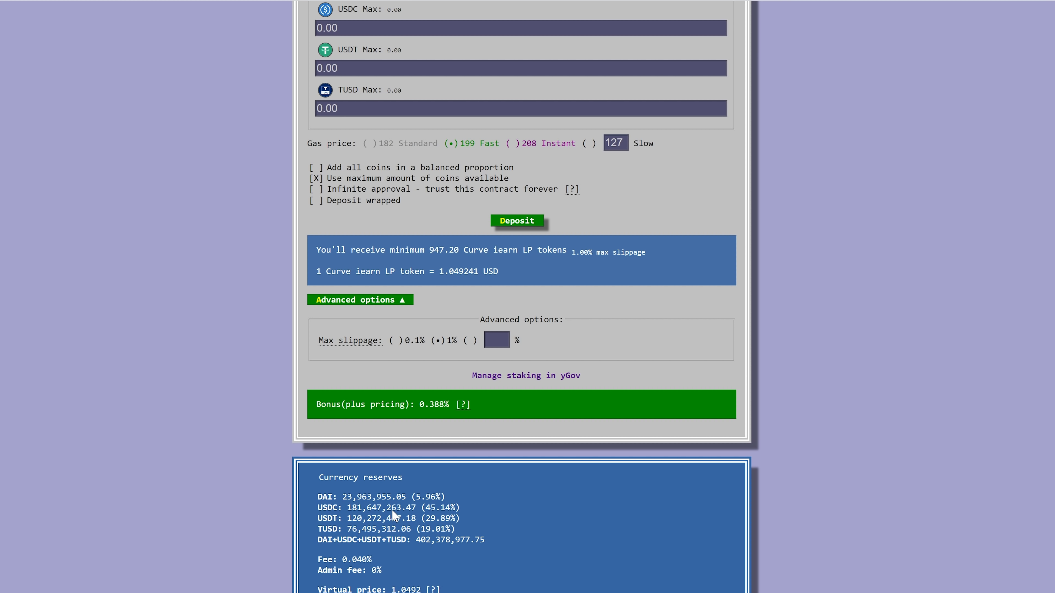
pyautogui.scroll(3, 401, 413)
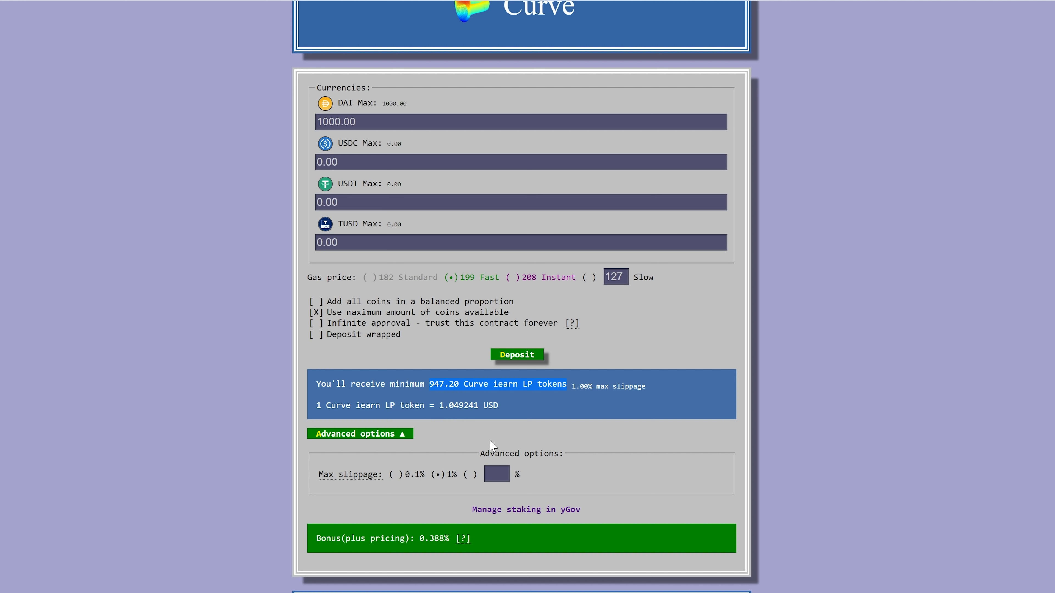
pyautogui.scroll(-2, 490, 442)
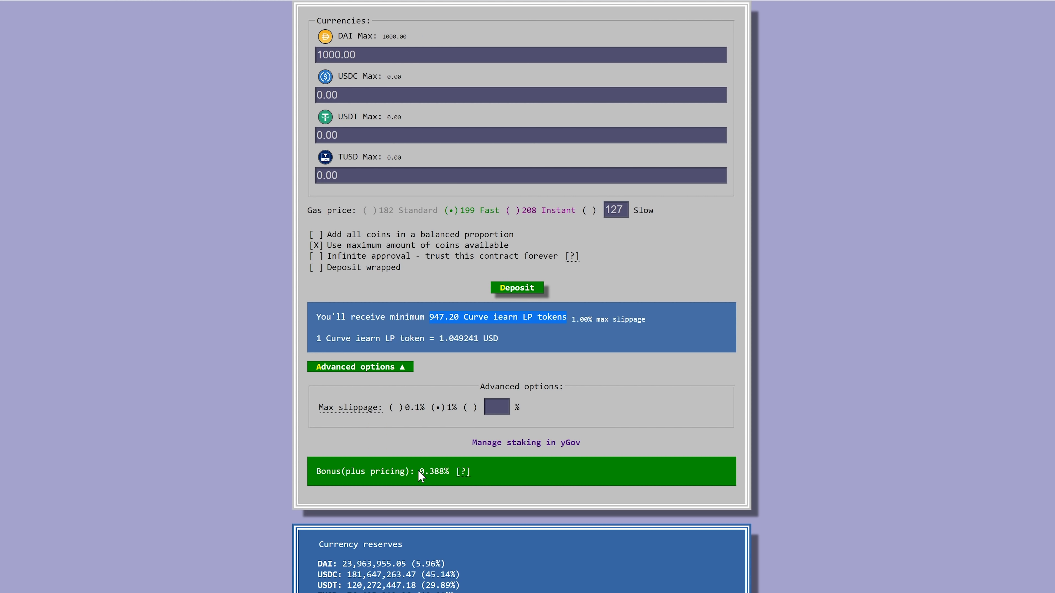
# Turn off 'Use maximum amount of coins available' so every deposit amount reads 0
pyautogui.scroll(4, 491, 455)
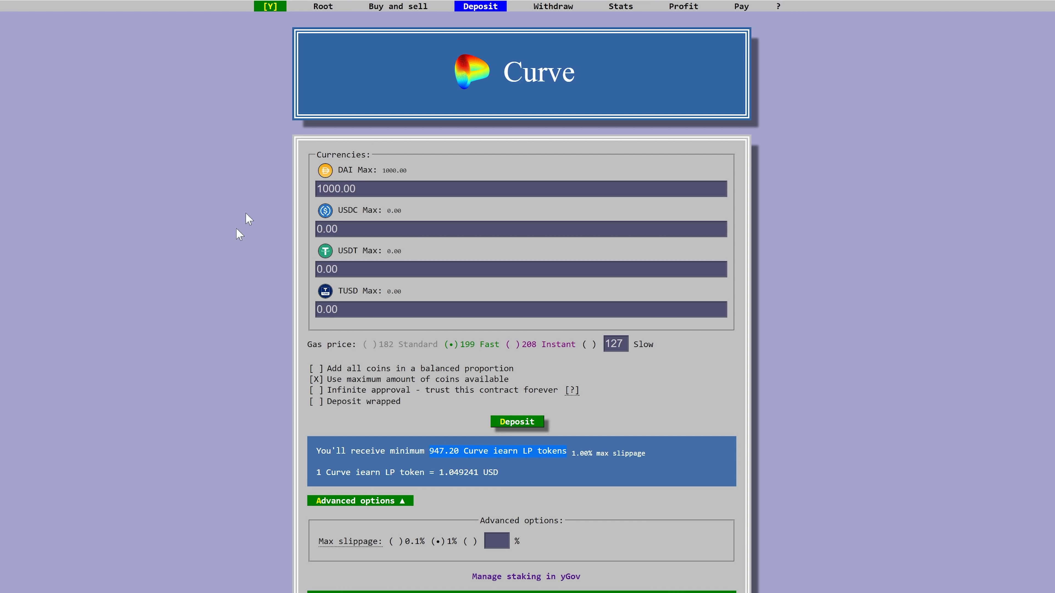
pyautogui.scroll(-4, 249, 219)
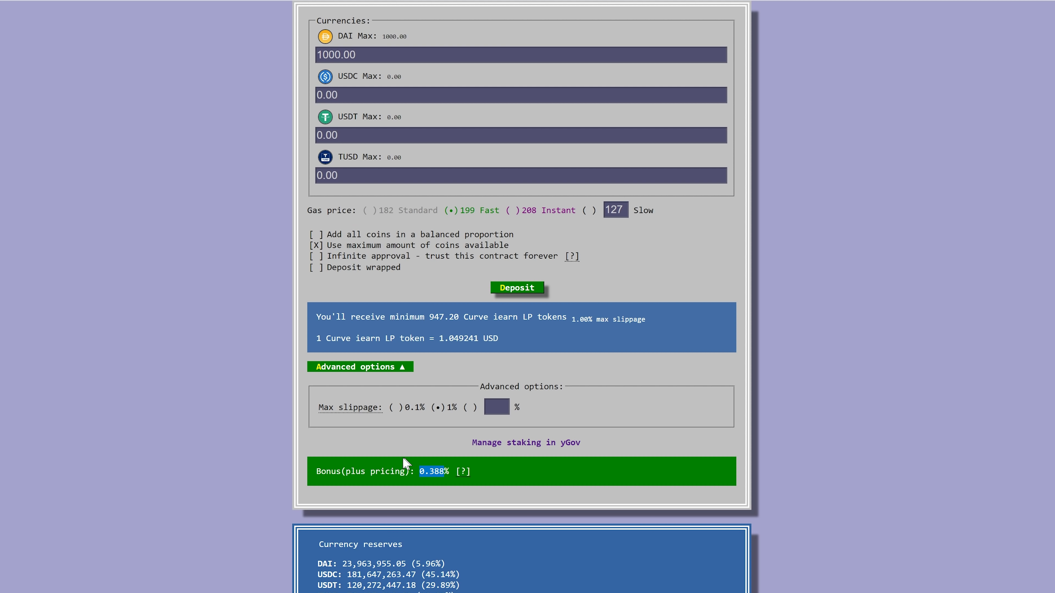
pyautogui.scroll(2, 360, 122)
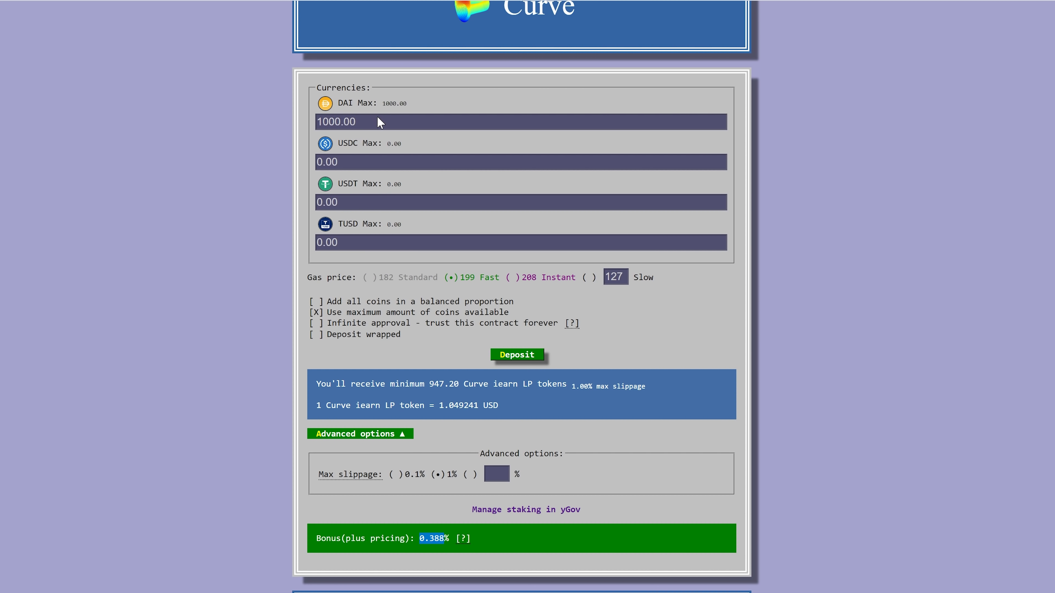
pyautogui.click(316, 312)
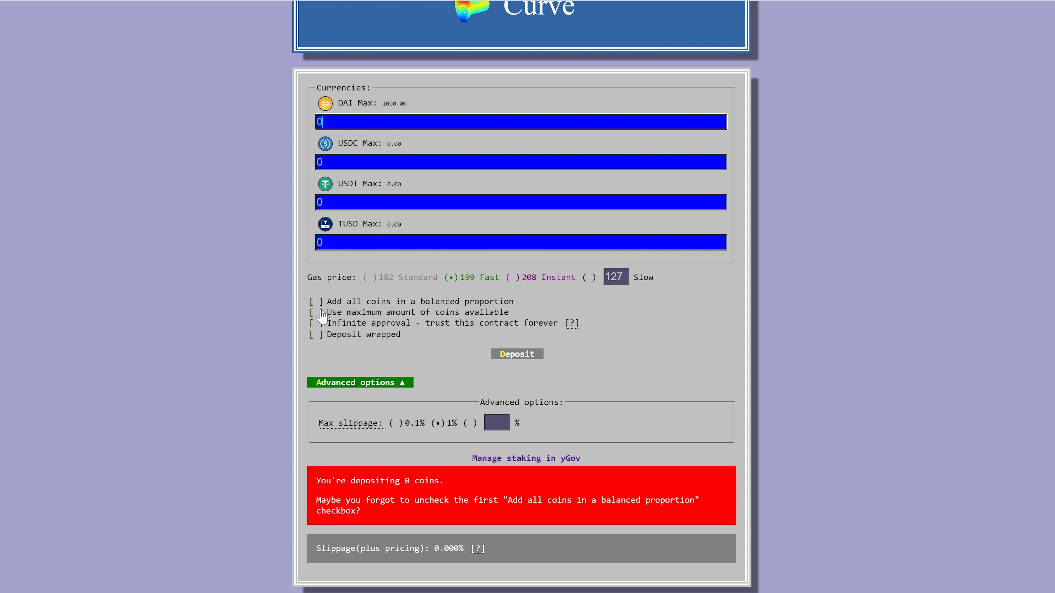
# Enter 1000 as the only deposit amount, moving it from TUSD through USDT into DAI
pyautogui.click(356, 245)
pyautogui.write('1000')
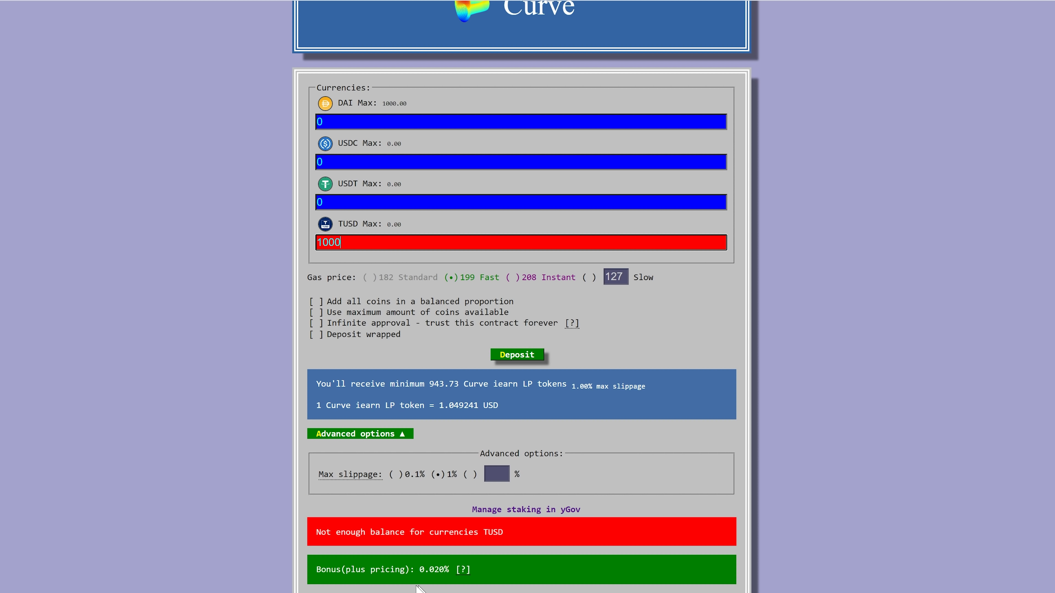
pyautogui.hotkey('ctrl', 'x')
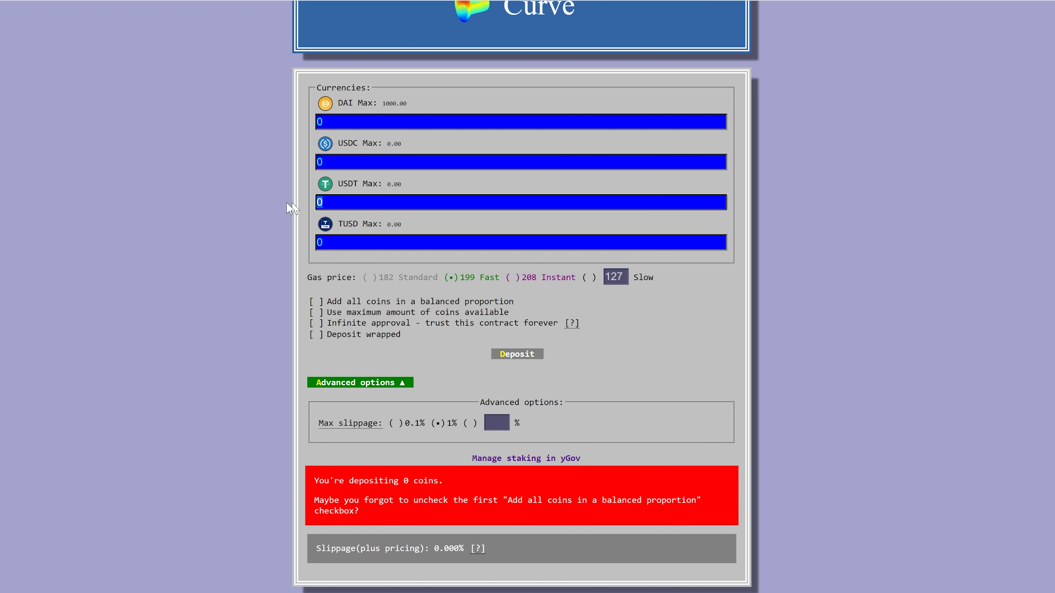
pyautogui.click(328, 203)
pyautogui.hotkey('ctrl', 'v')
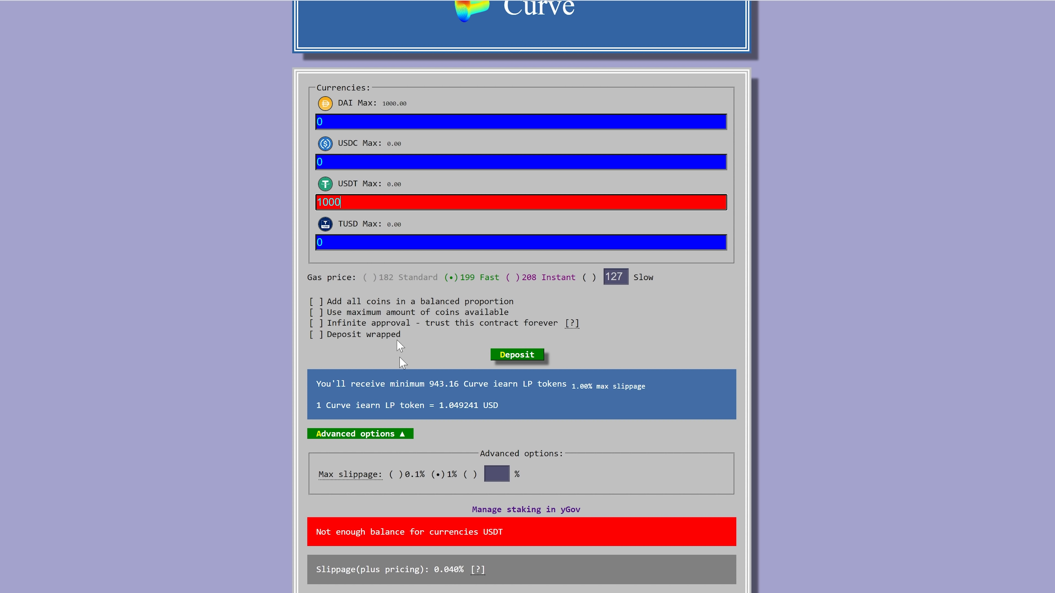
pyautogui.doubleClick(363, 204)
pyautogui.hotkey('ctrl', 'x')
pyautogui.click(328, 121)
pyautogui.hotkey('ctrl', 'v')
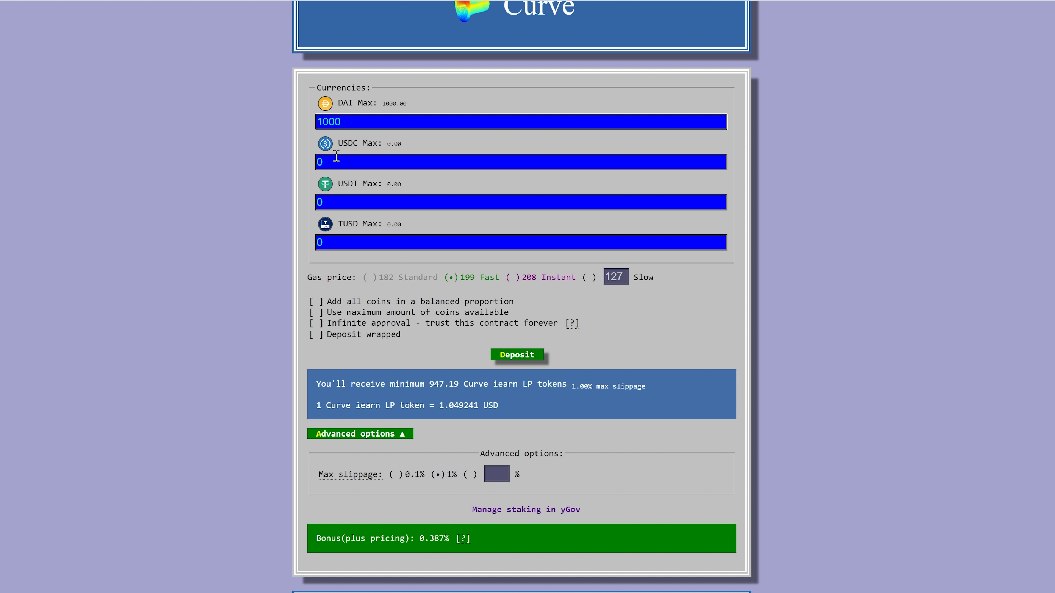
# Submit the 1000 DAI deposit and confirm the DAI spending approval in MetaMask
pyautogui.click(517, 355)
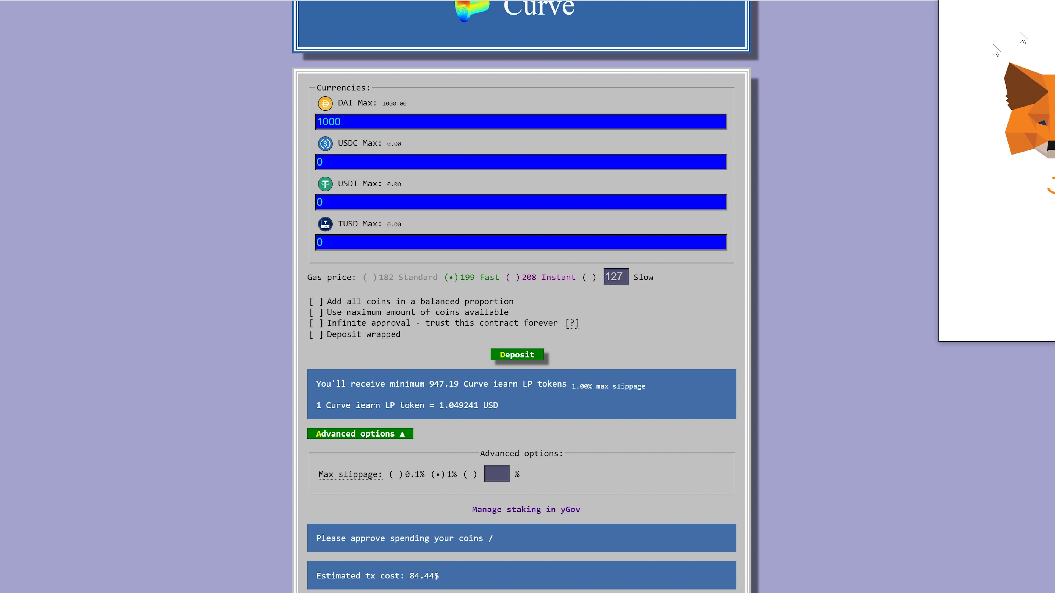
pyautogui.moveTo(1031, 21); pyautogui.dragTo(818, 23)
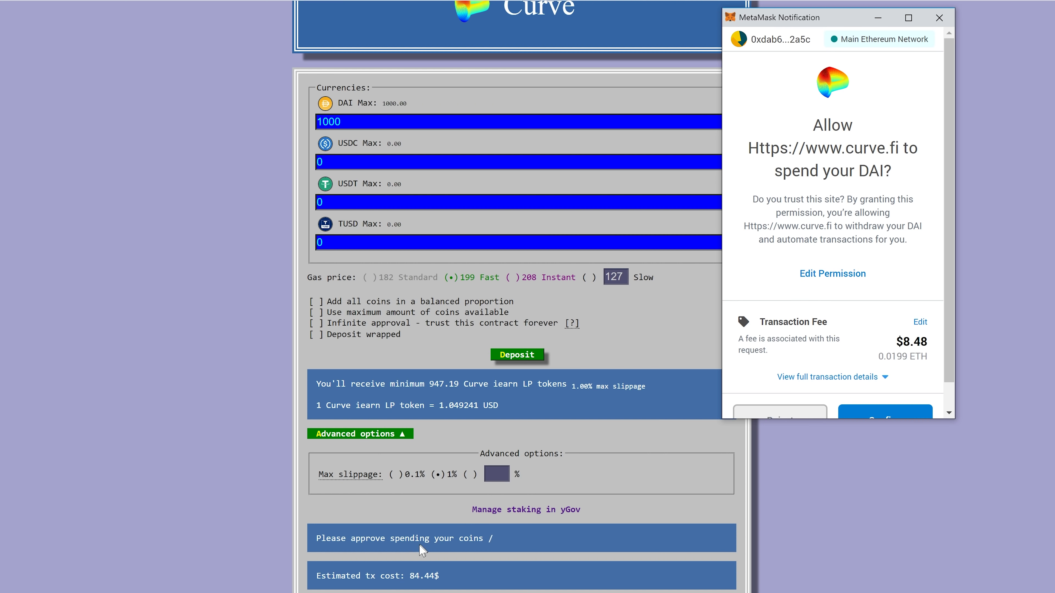
pyautogui.scroll(-3, 423, 550)
pyautogui.click(437, 448)
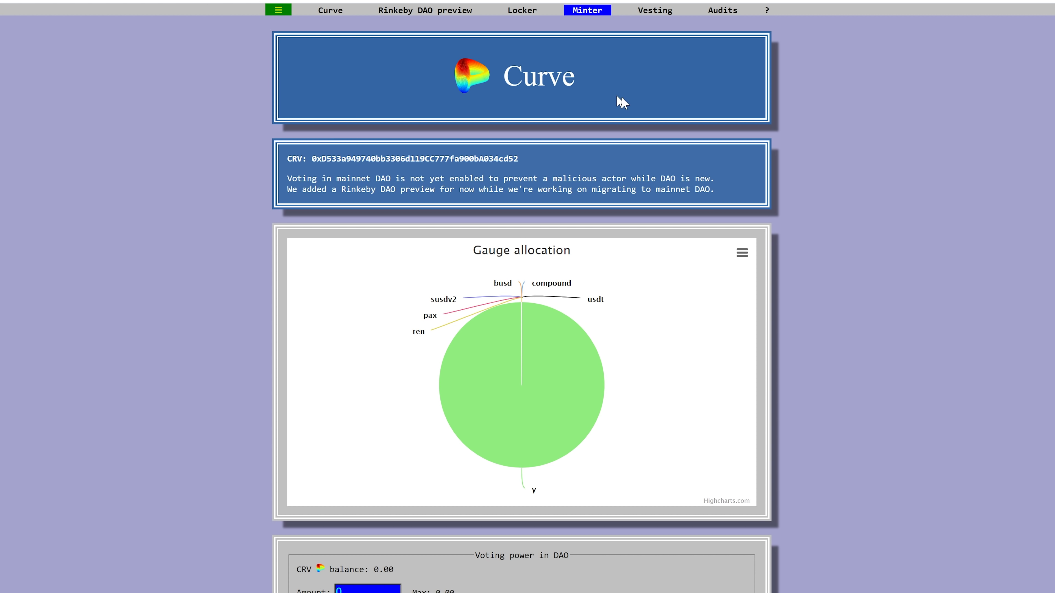
# Scroll the Minter page to the y Liquidity gauge panel with its 0.01 y LP balance
pyautogui.scroll(-10, 677, 260)
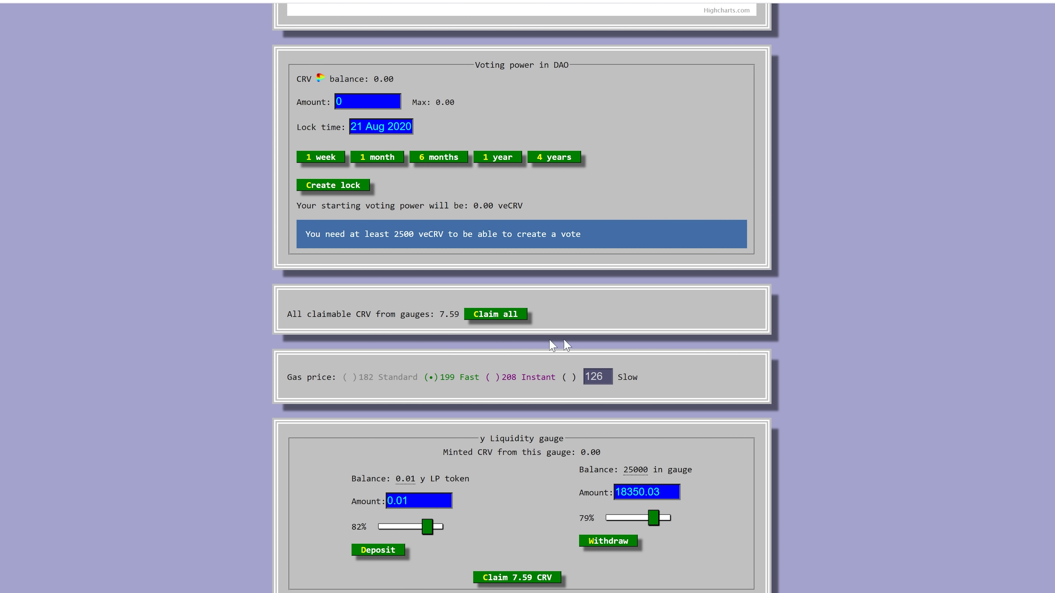
pyautogui.scroll(1, 602, 415)
pyautogui.scroll(-1, 644, 477)
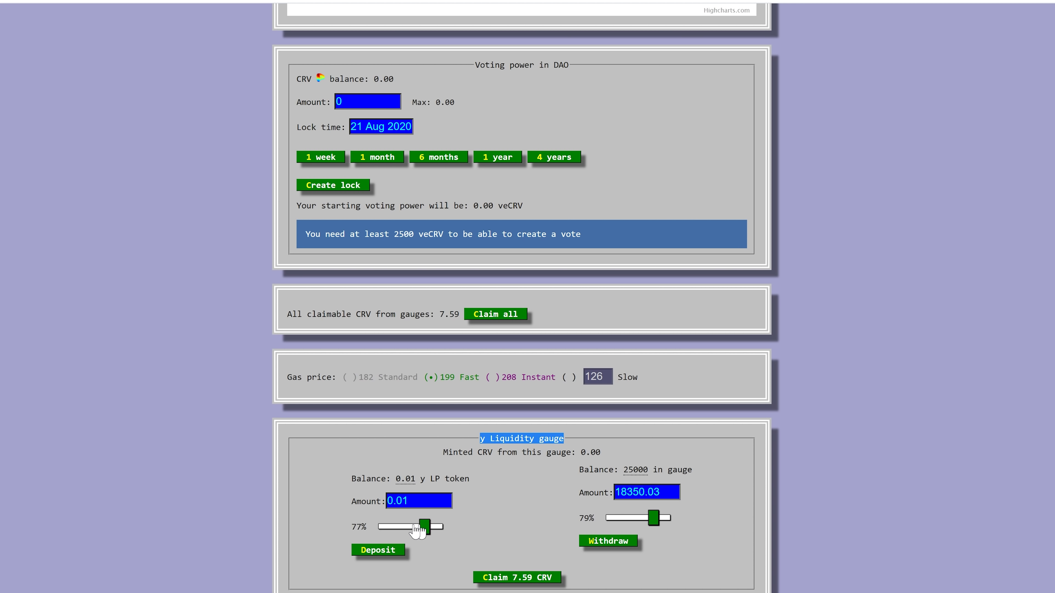
# Drag the y gauge deposit slider to 100% of the LP tokens
pyautogui.moveTo(417, 531); pyautogui.dragTo(439, 532)
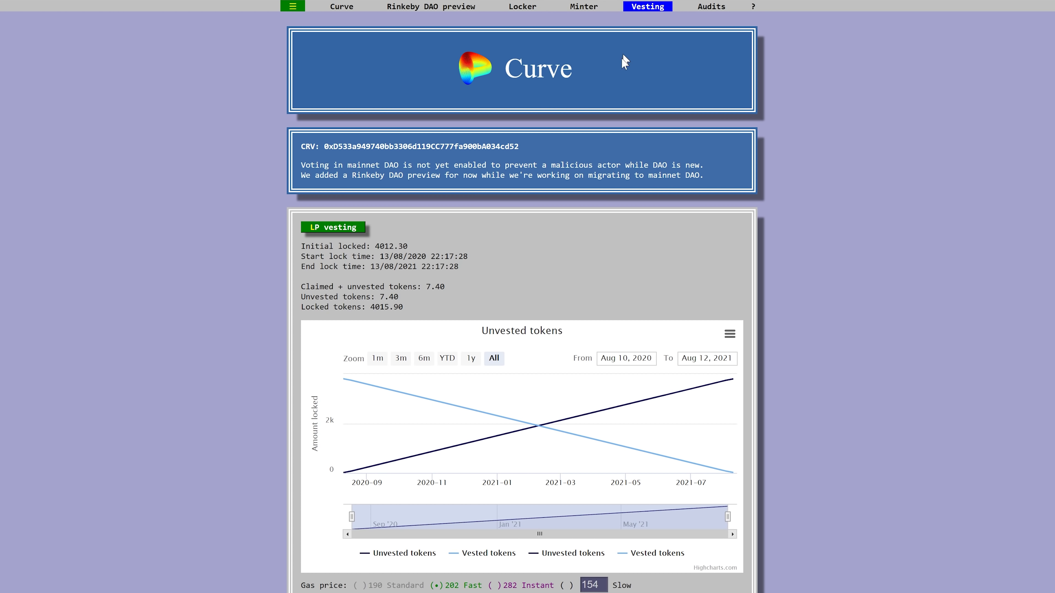
pyautogui.scroll(-1, 474, 219)
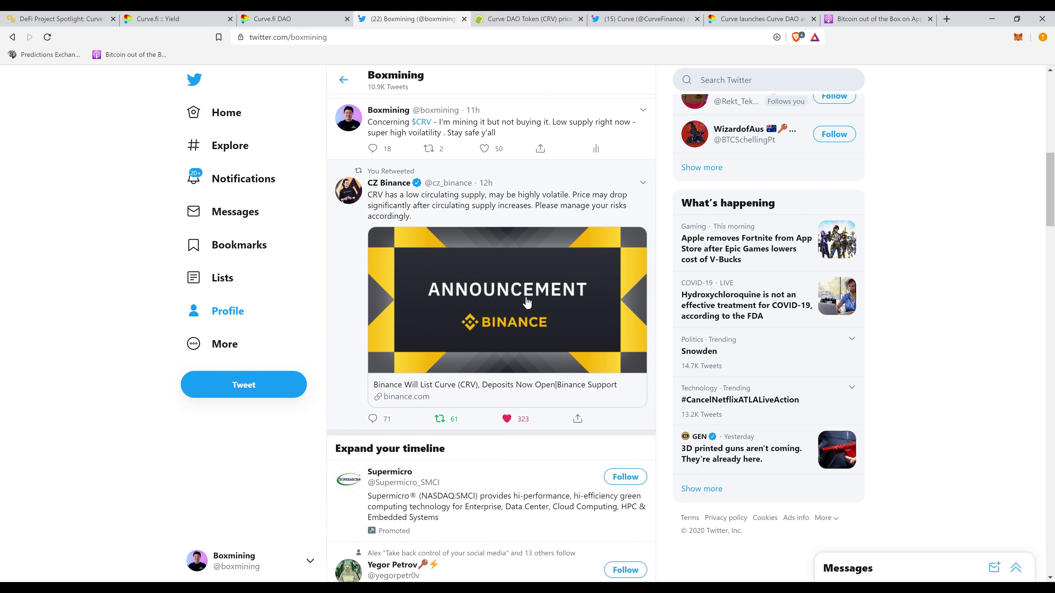
# Scroll down the Twitter profile's tweets about Curve's pre-mined launch
pyautogui.scroll(-10, 528, 300)
pyautogui.scroll(-3, 527, 301)
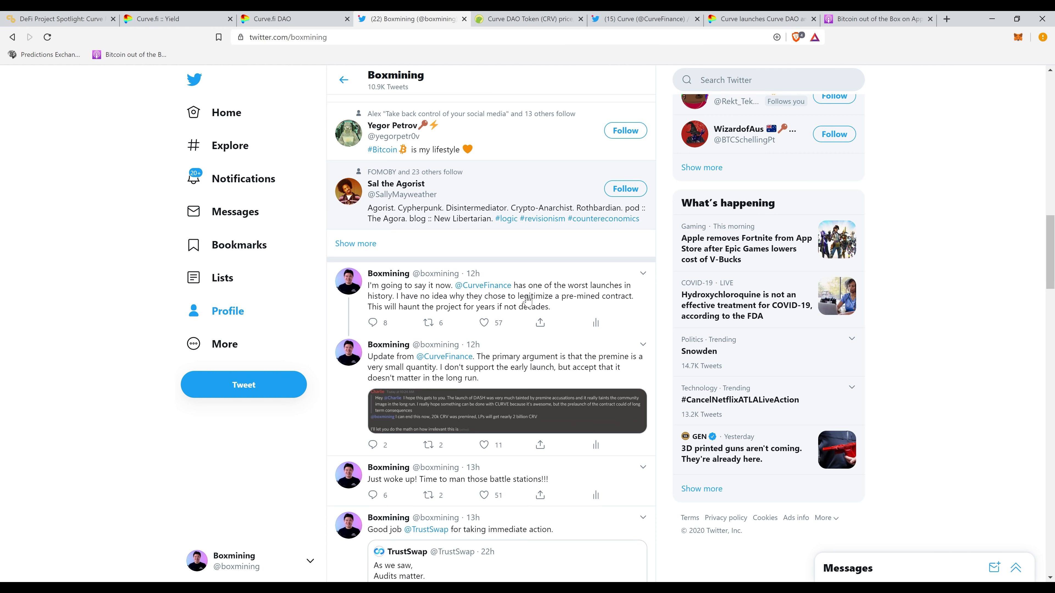